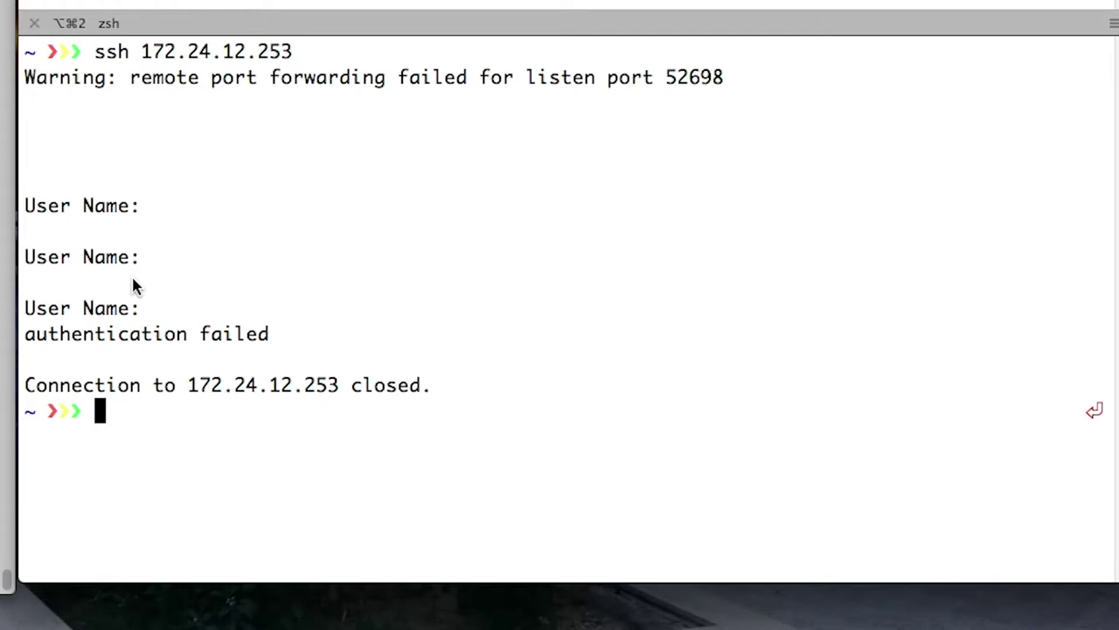
SSH to 172.24.12.253 and log in with the user name and password, retrying until pjo-cisco-sg300# appears.
{"action": "key", "text": "Up"}
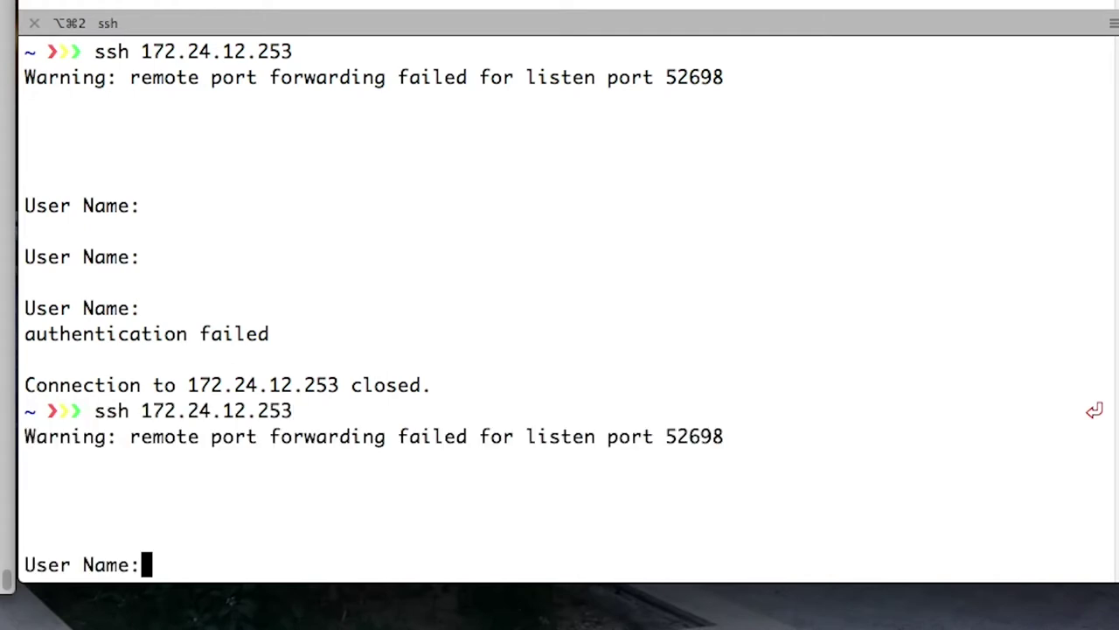
{"action": "type", "text": "i"}
{"action": "key", "text": "Return"}
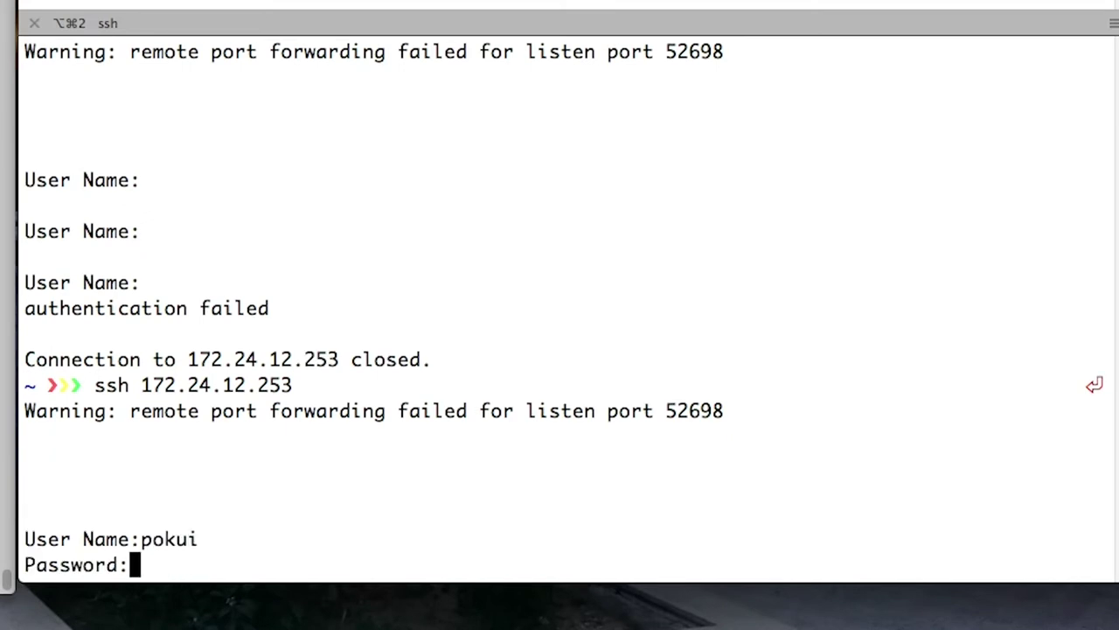
{"action": "type", "text": "*******"}
{"action": "key", "text": "Return"}
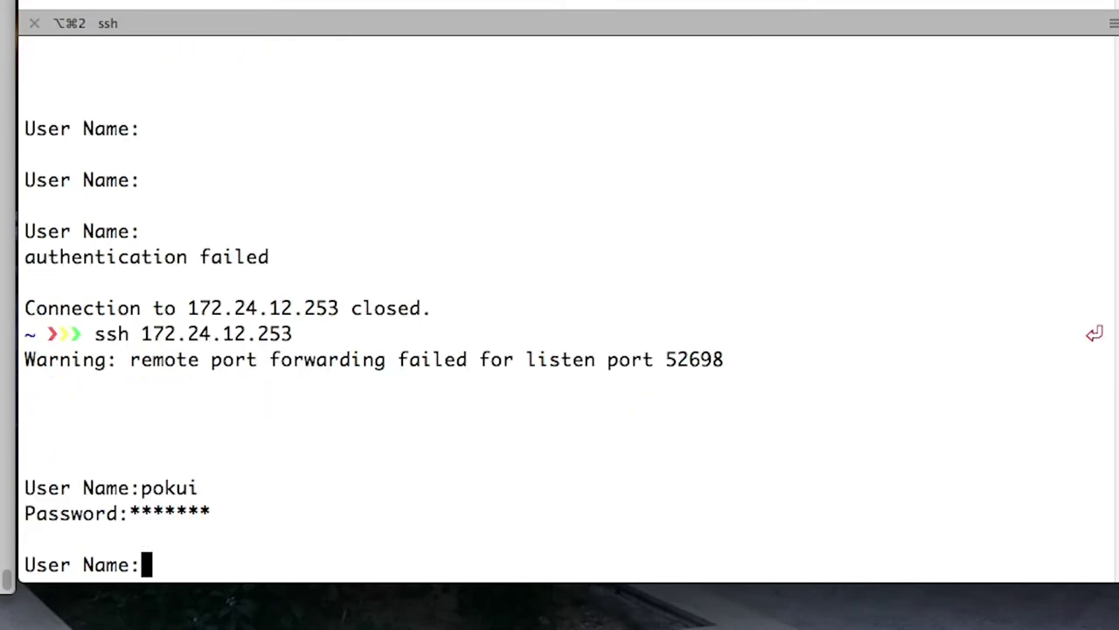
{"action": "key", "text": "Return"}
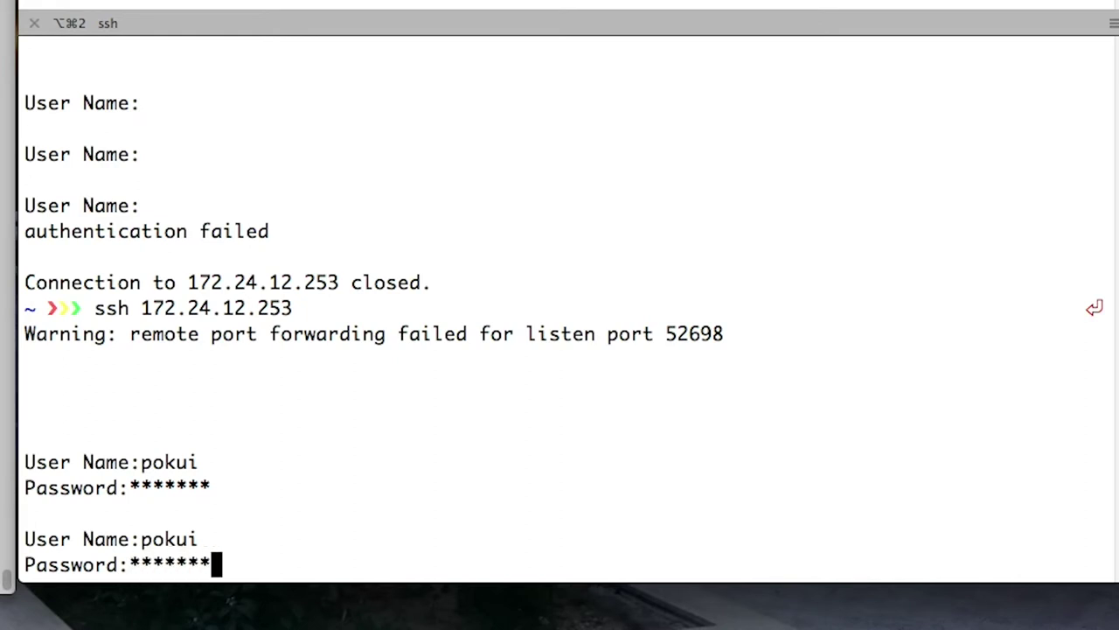
{"action": "type", "text": "*******"}
{"action": "key", "text": "Return"}
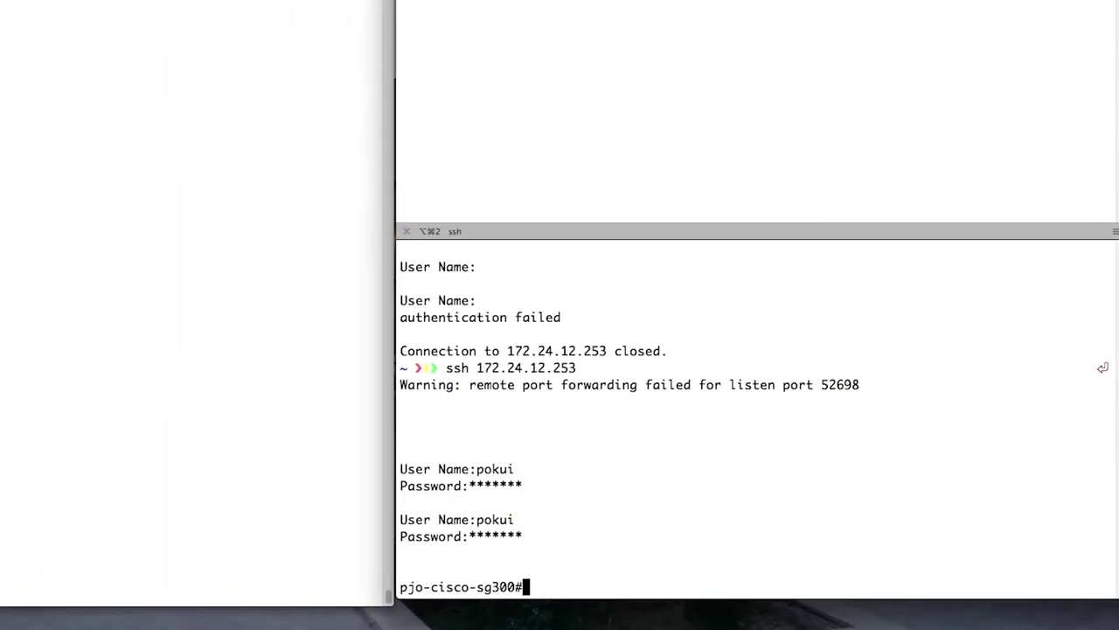
Run 'sudo tcpdump -vv -n -s0 -i en7' in the first zsh window and authenticate with the sudo password.
{"action": "left_click", "coordinate": [473, 343]}
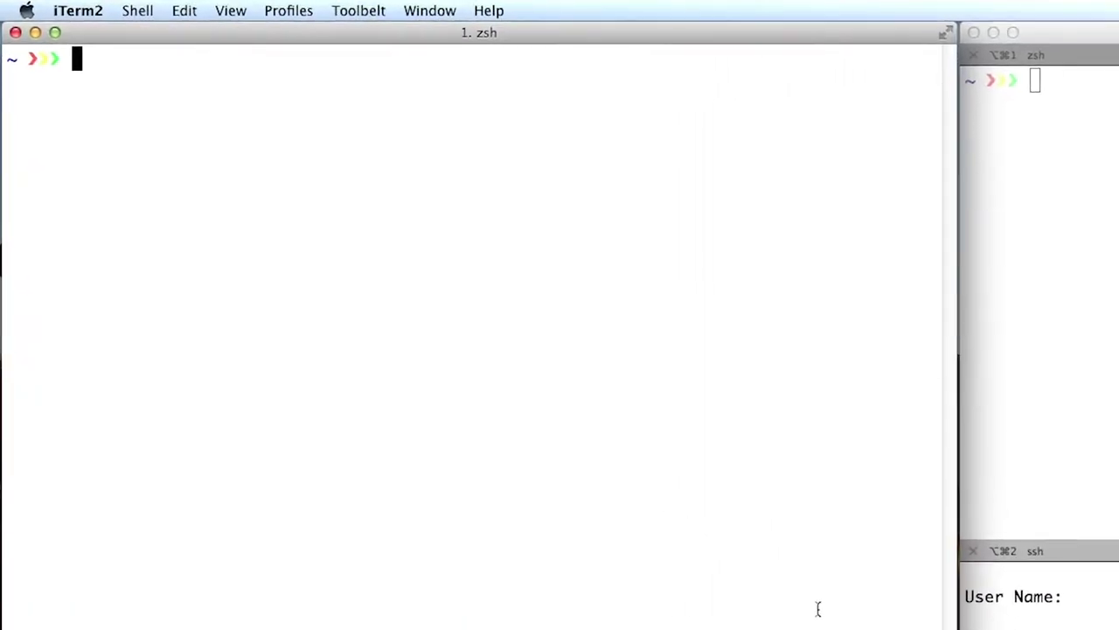
{"action": "type", "text": "sudo tcpdump -vv -n -s0 -i en7"}
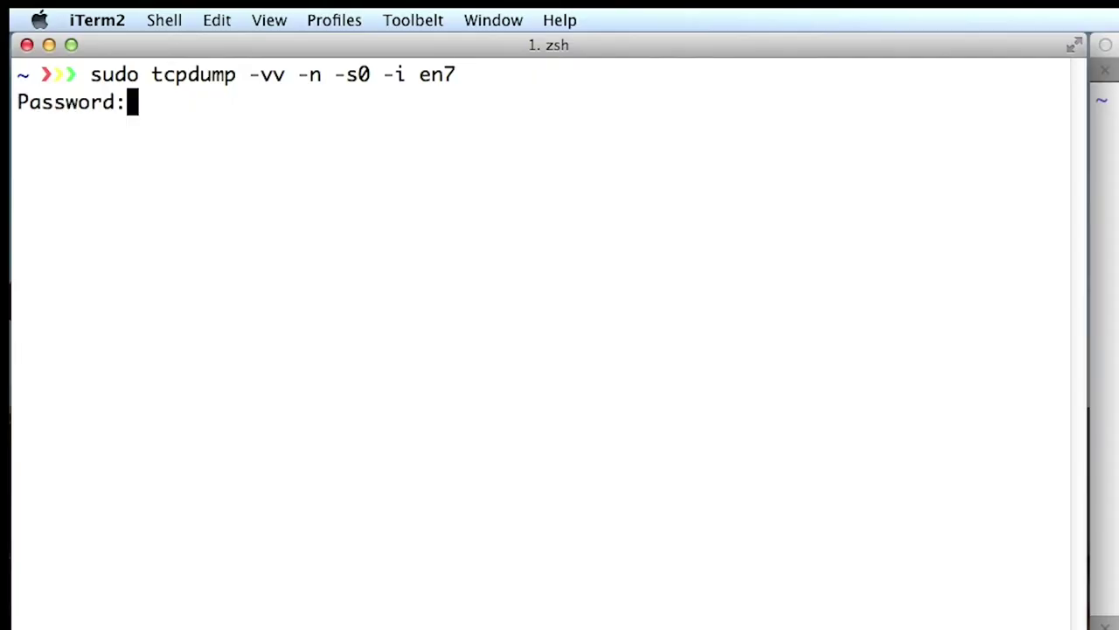
{"action": "key", "text": "Return"}
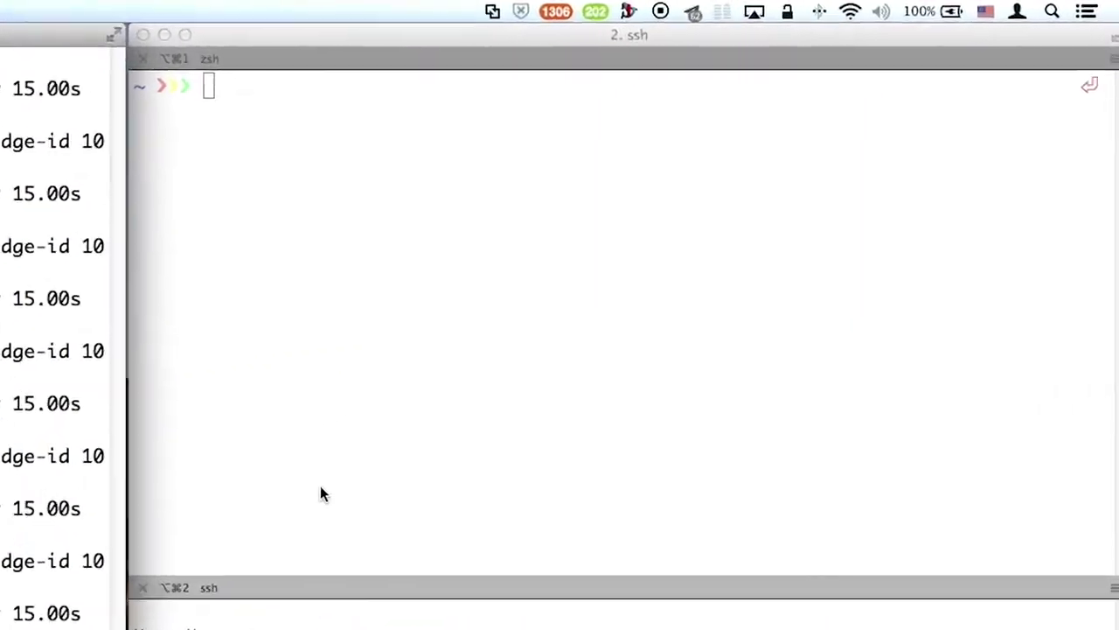
{"action": "left_click", "coordinate": [232, 542]}
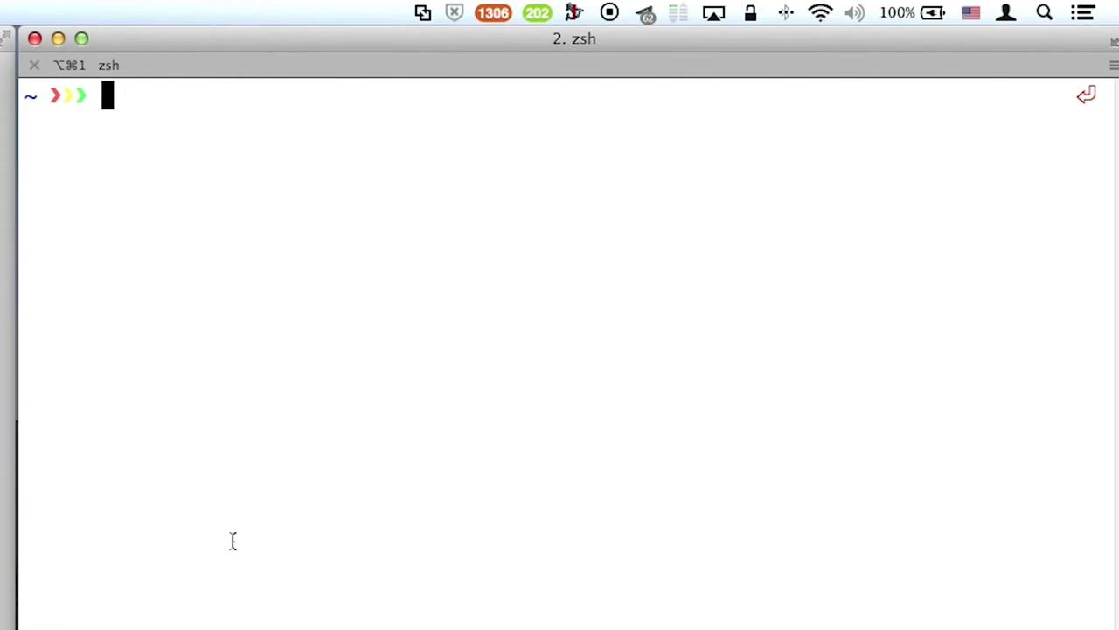
Rerun the continuous ping to 172.24.12.88 in the second window.
{"action": "type", "text": "ping 172.24.12.88"}
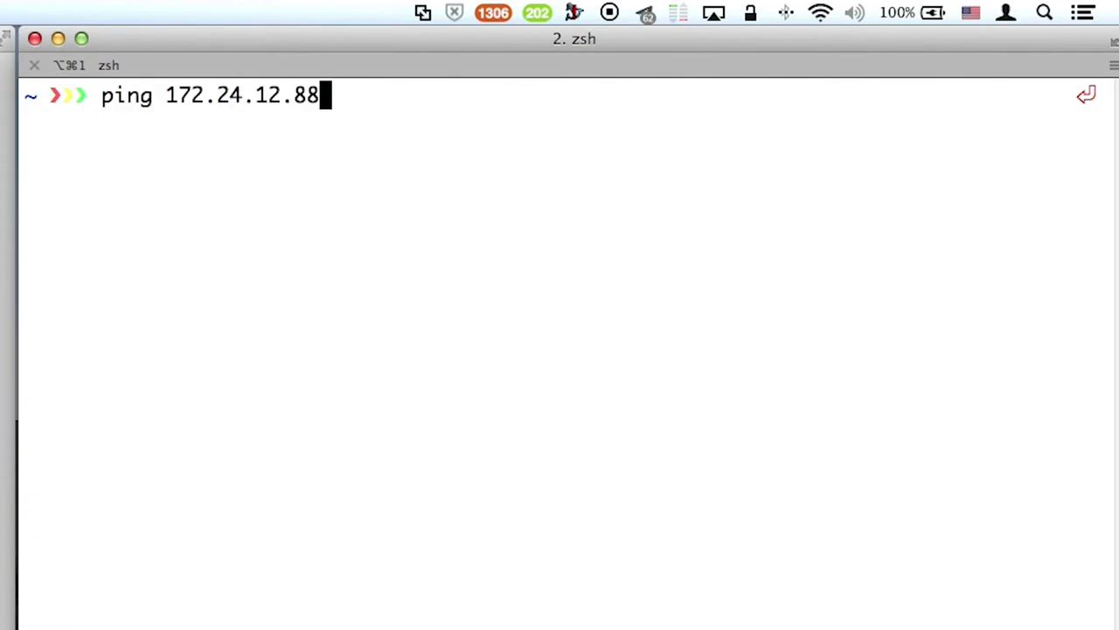
{"action": "key", "text": "Return"}
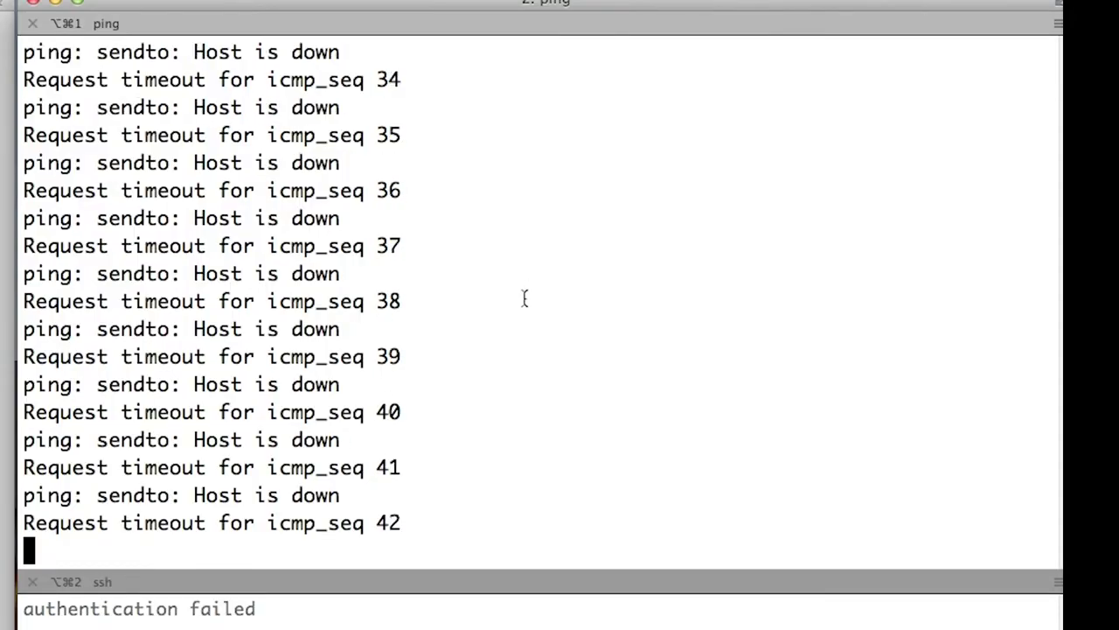
Stop the ping at 100.0% packet loss, refresh the switch prompt and type 'conf t'.
{"action": "key", "text": "ctrl+c"}
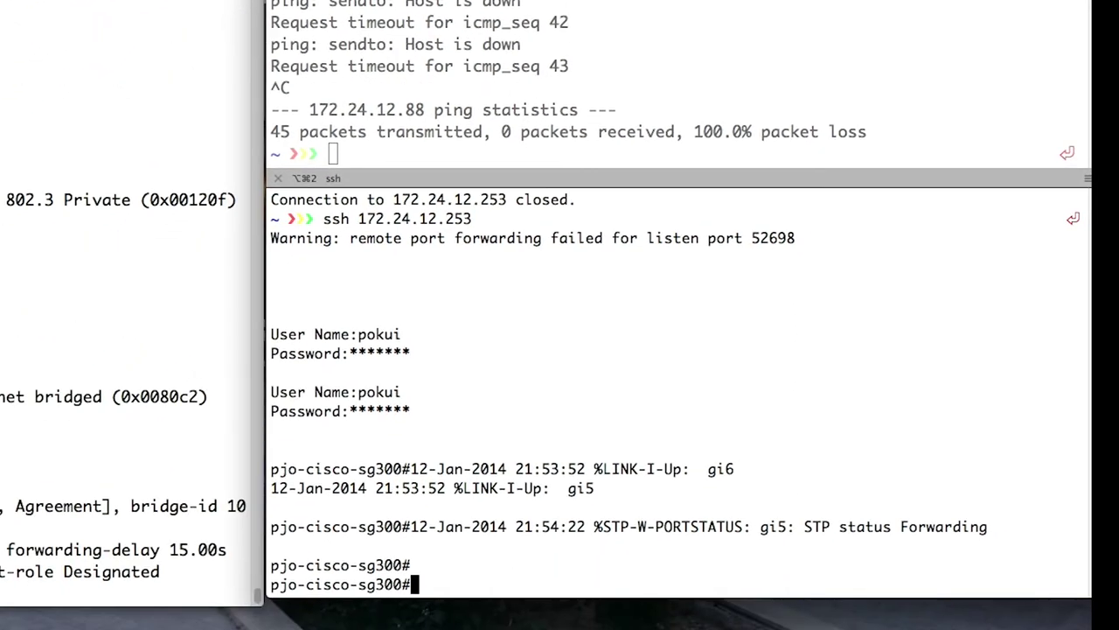
{"action": "key", "text": "Return"}
{"action": "key", "text": "Return"}
{"action": "key", "text": "Return"}
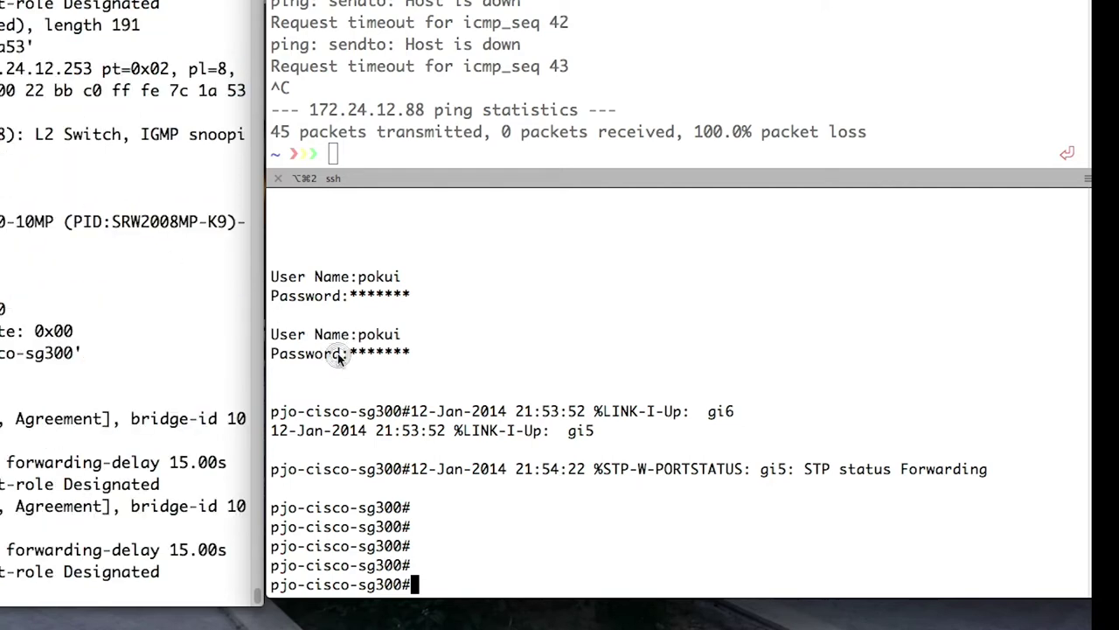
{"action": "type", "text": "co"}
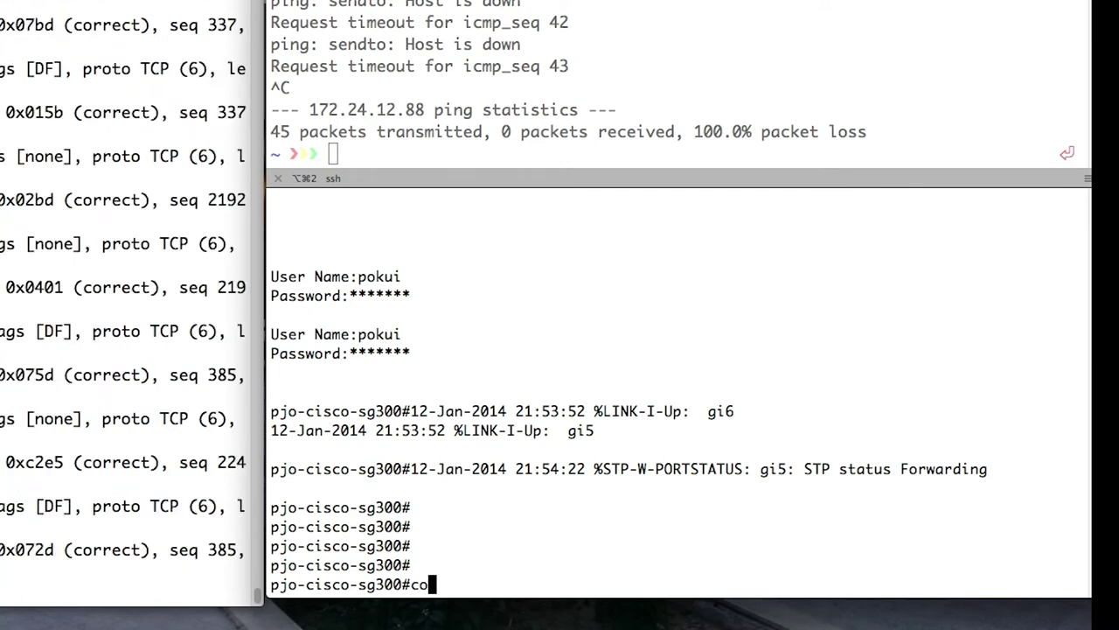
{"action": "type", "text": "nf t"}
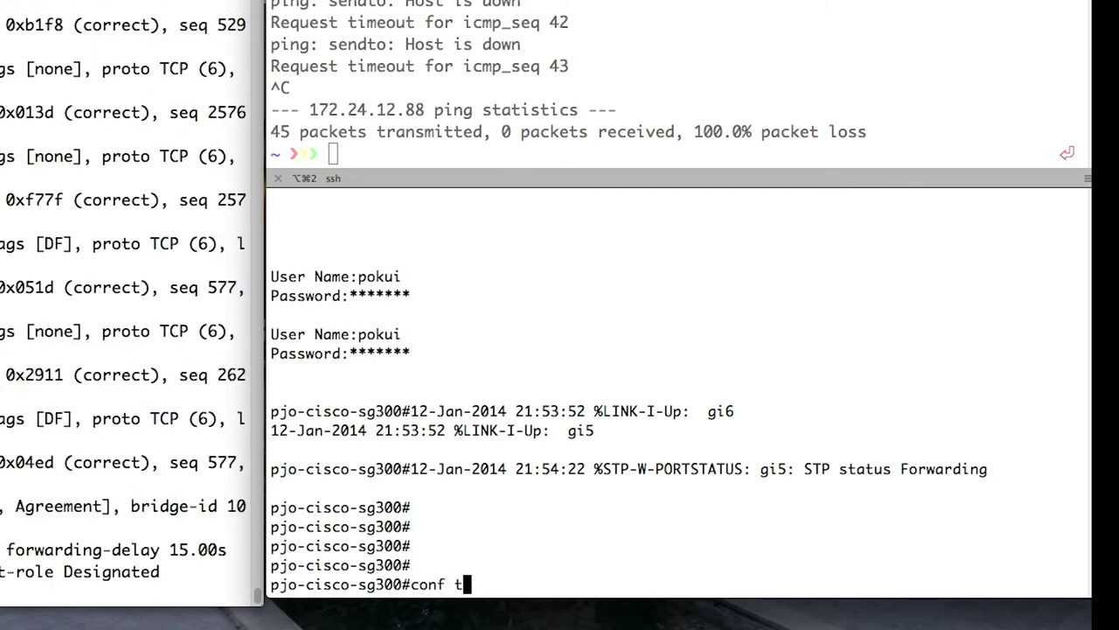
Enter global configuration mode and disable spanning tree with the tab-completed 'no spanning-tree' command.
{"action": "key", "text": "Return"}
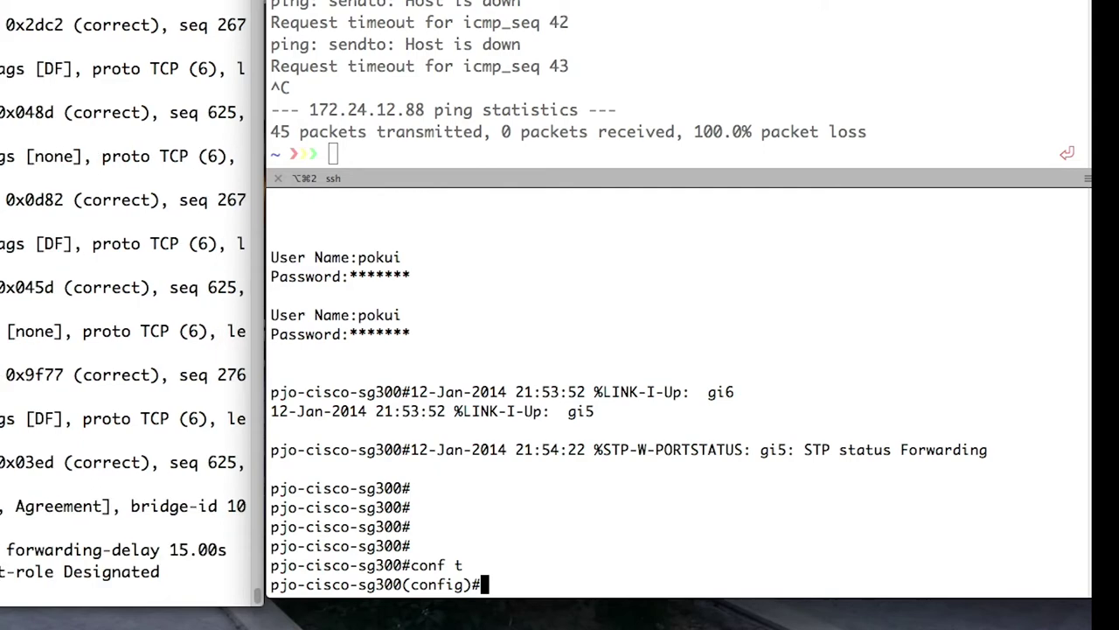
{"action": "type", "text": "no "}
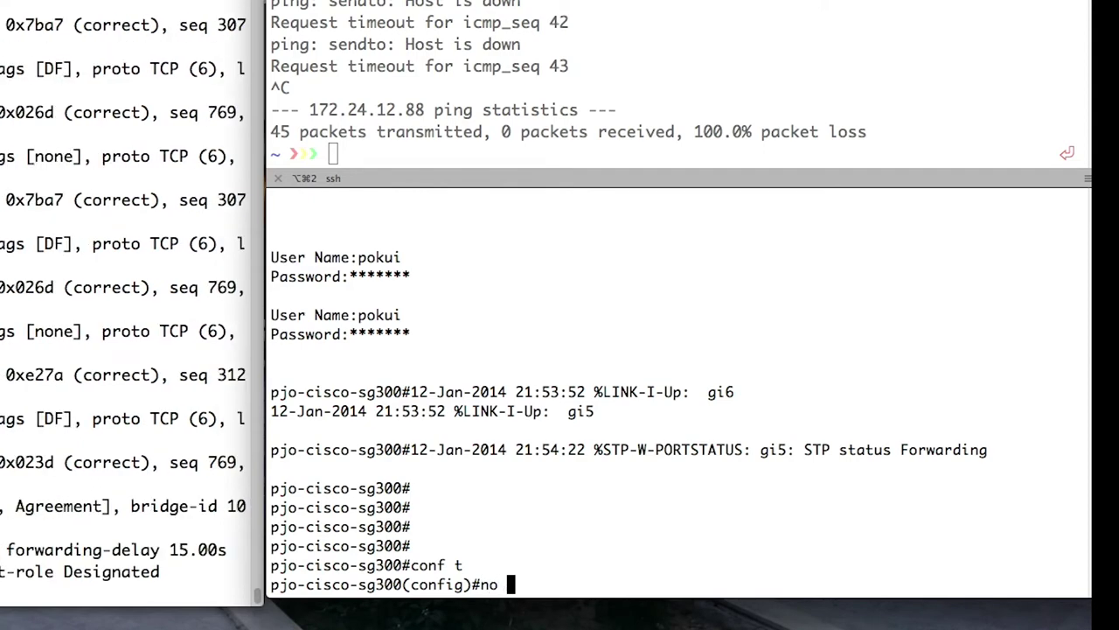
{"action": "type", "text": "spann"}
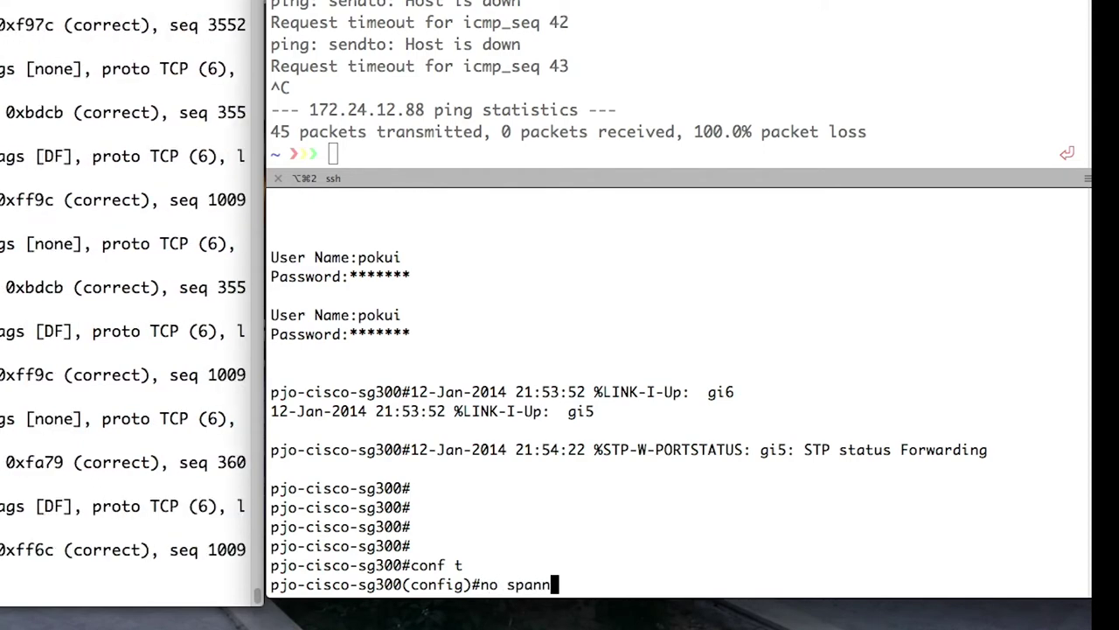
{"action": "key", "text": "Tab"}
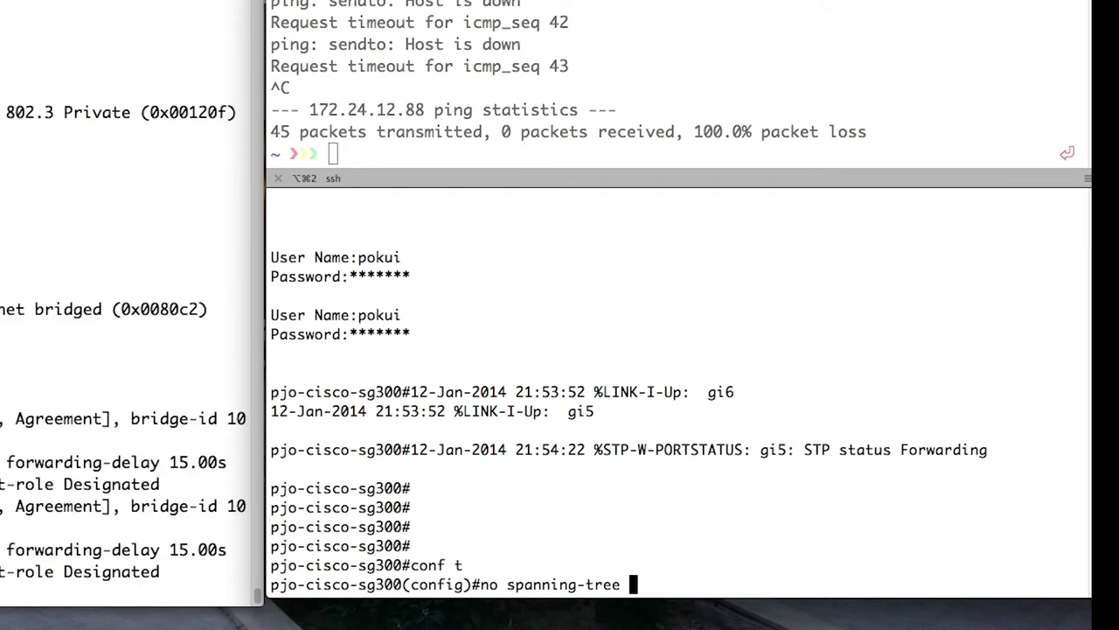
{"action": "key", "text": "Return"}
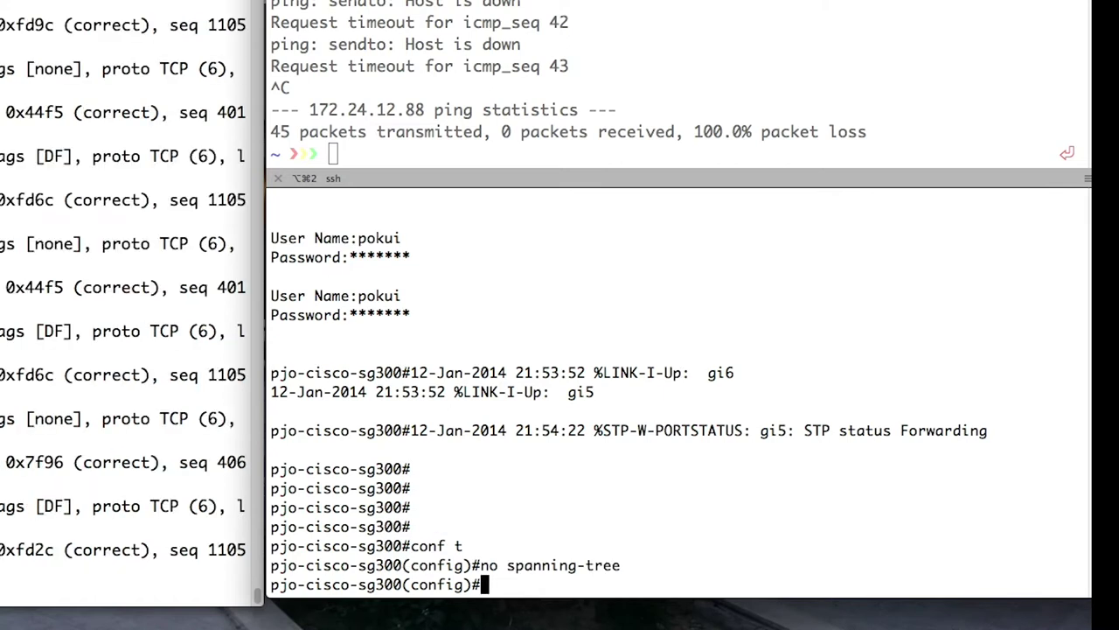
{"action": "key", "text": "Return"}
{"action": "key", "text": "Return"}
{"action": "key", "text": "Return"}
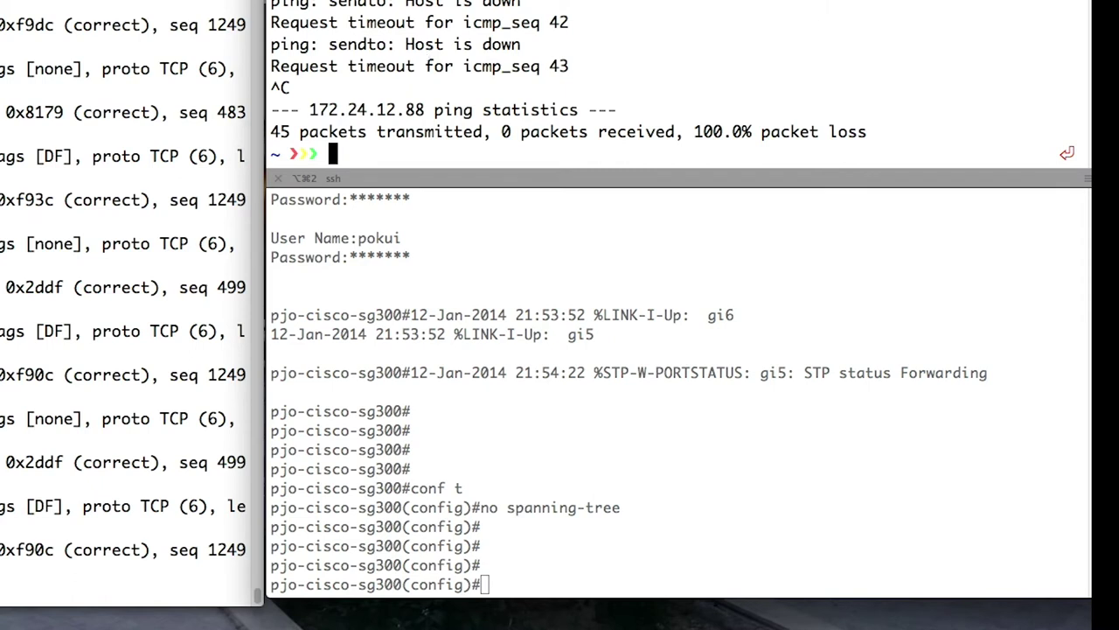
{"action": "key", "text": "Up"}
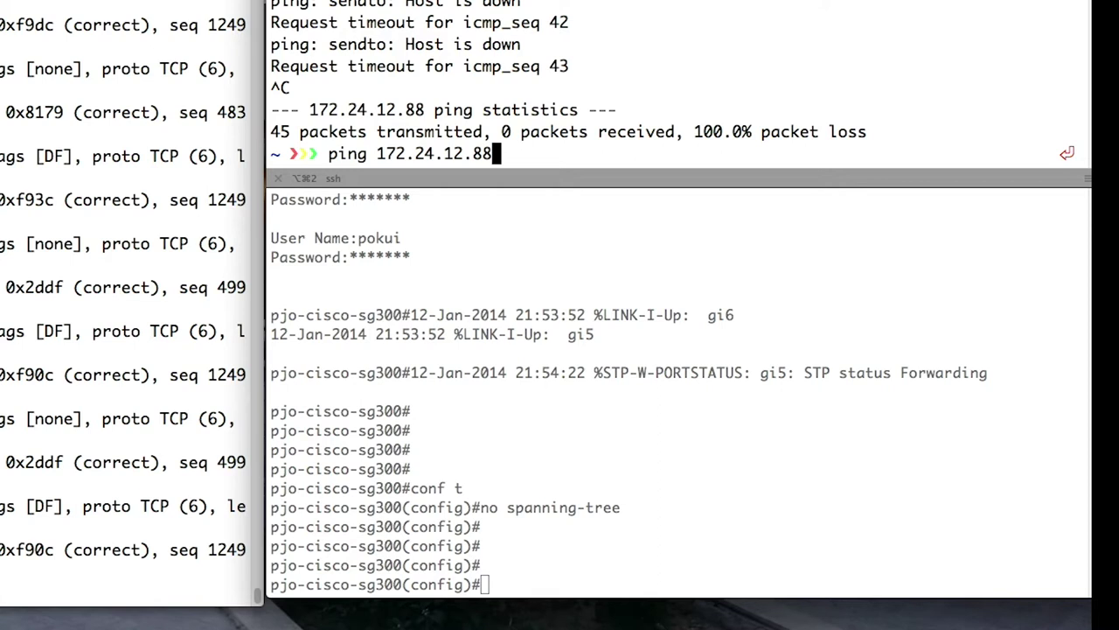
Start pinging 172.24.12.88 again while the switch session drops with a broken pipe.
{"action": "key", "text": "Return"}
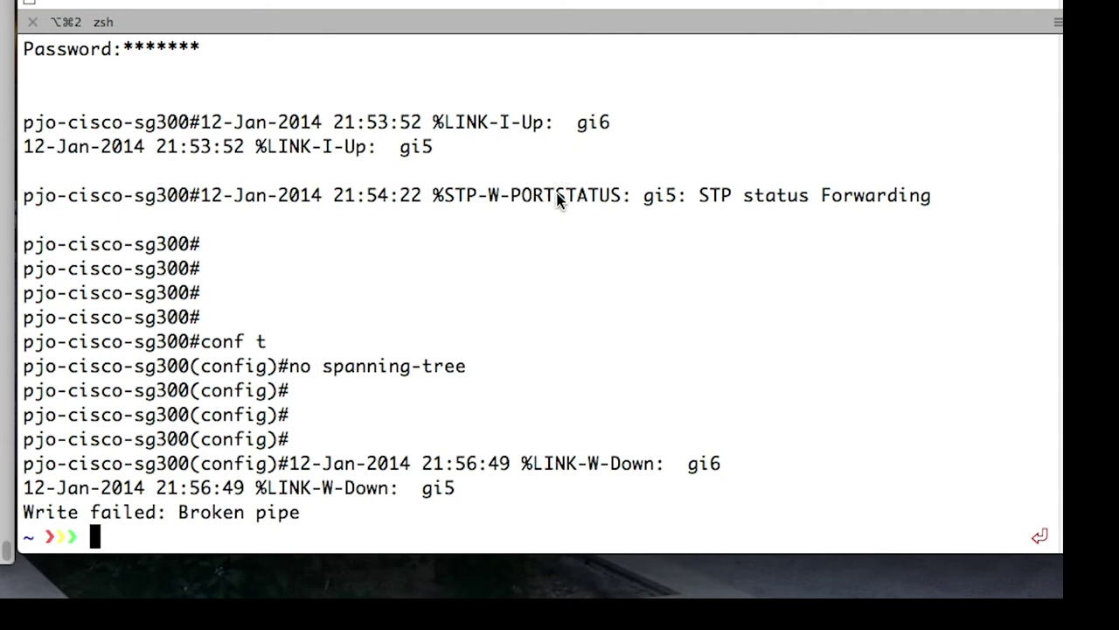
Reconnect to the switch at 172.24.12.253 over SSH with the user name and password.
{"action": "key", "text": "Up"}
{"action": "key", "text": "Return"}
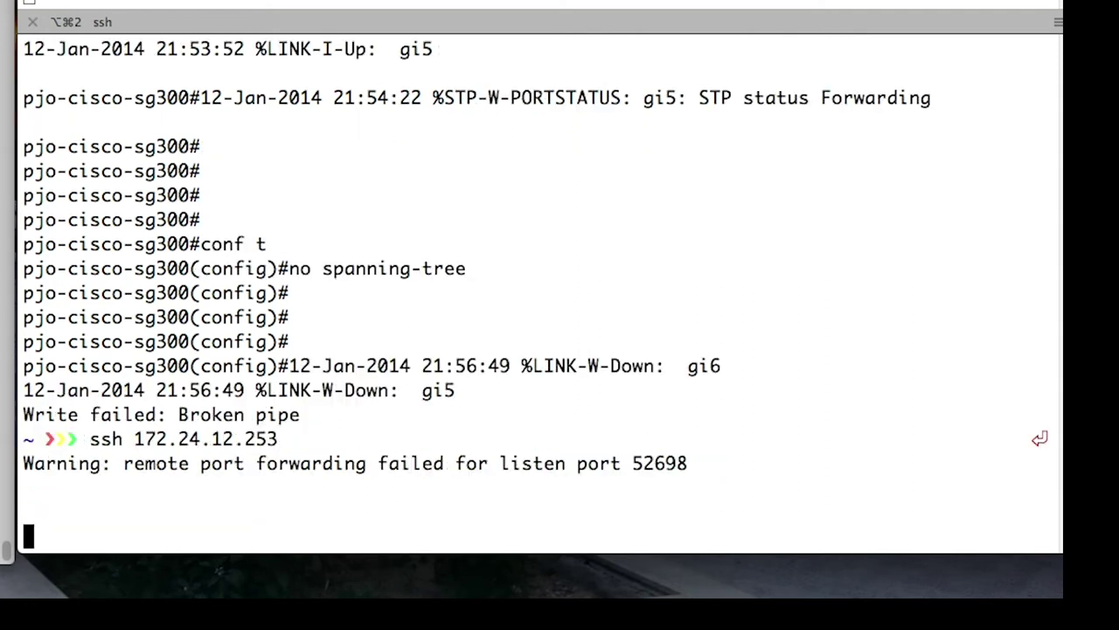
{"action": "type", "text": "pokui"}
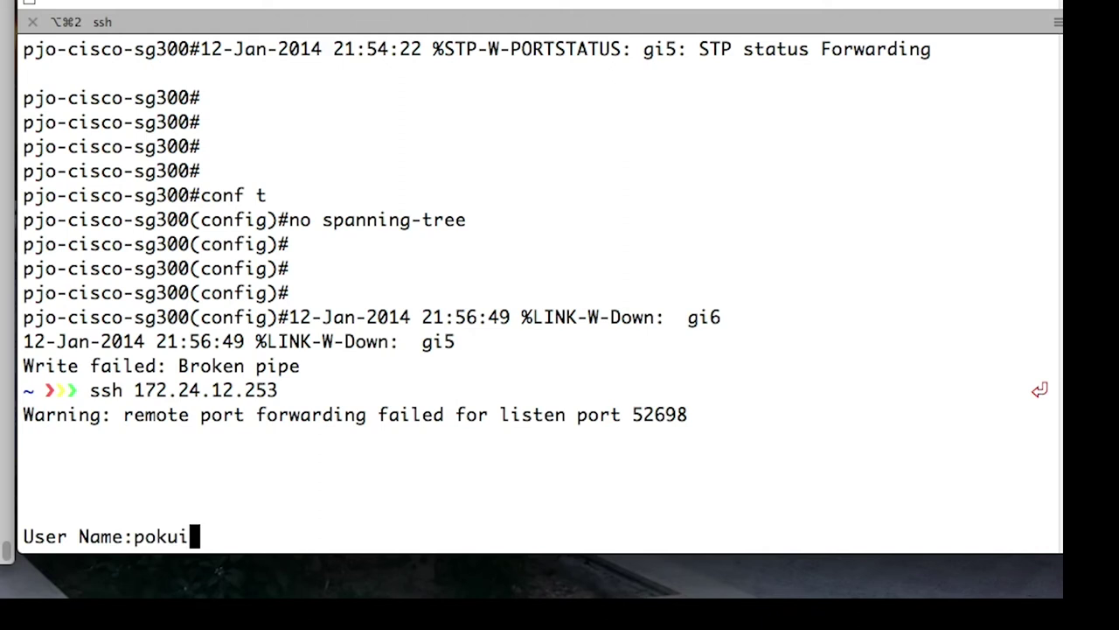
{"action": "key", "text": "Return"}
{"action": "type", "text": "*****"}
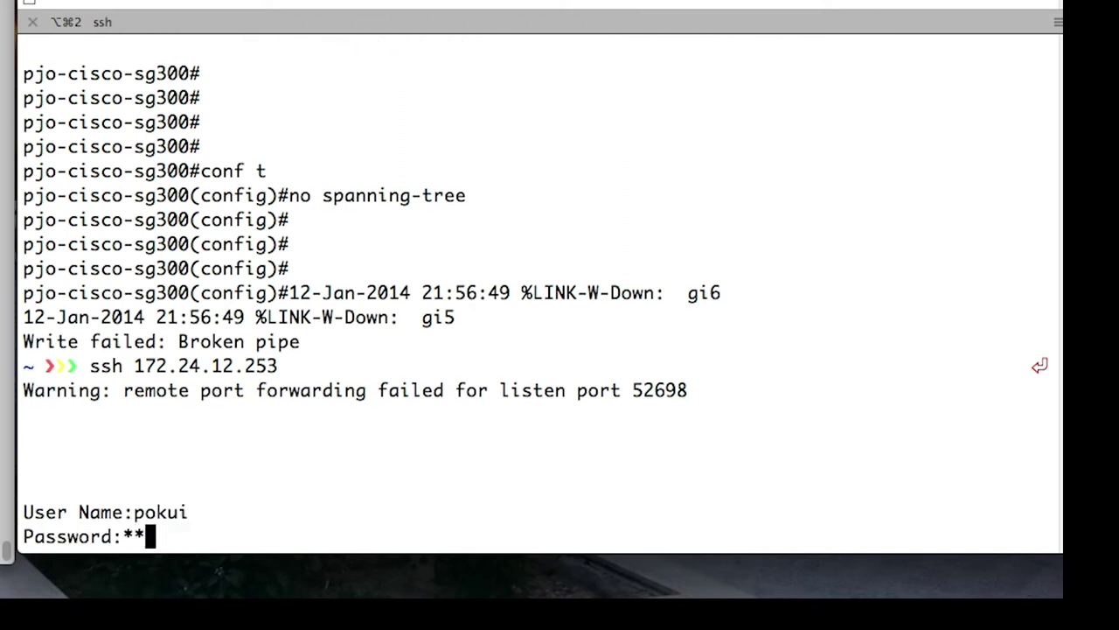
{"action": "type", "text": "*"}
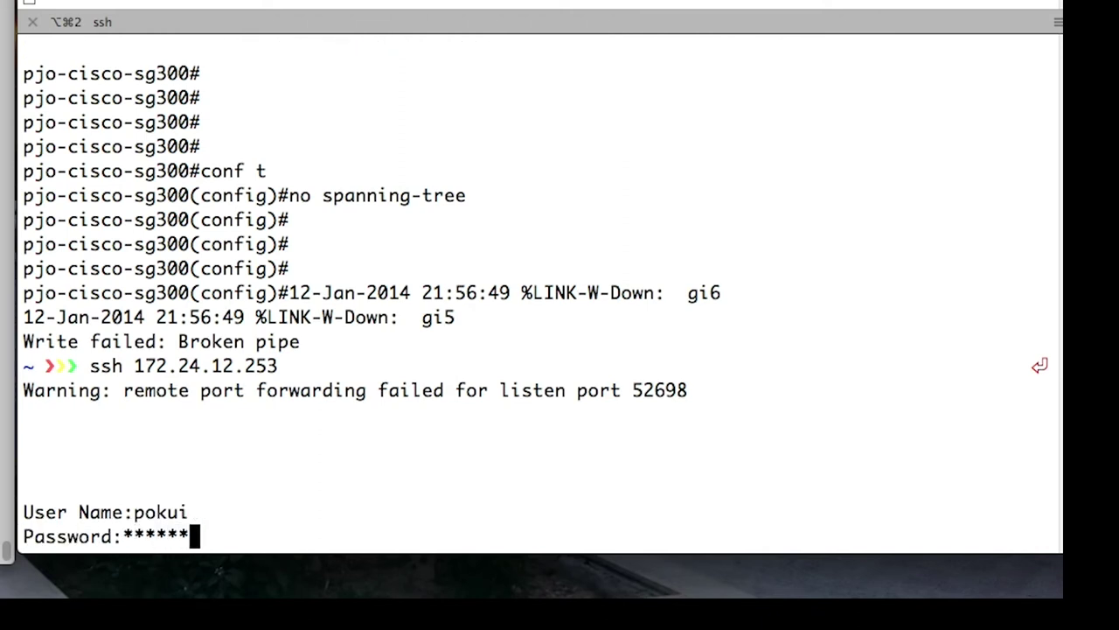
Enter configuration mode with 'conf t' and submit 'span' before the session breaks again.
{"action": "type", "text": "conf"}
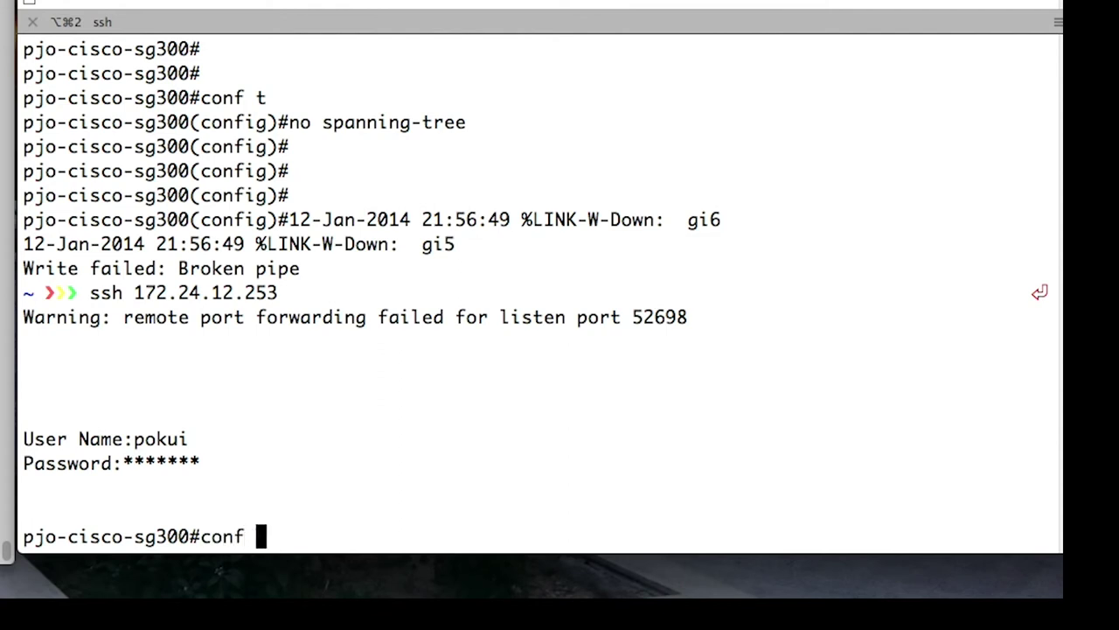
{"action": "type", "text": " t"}
{"action": "key", "text": "Return"}
{"action": "type", "text": "sco-sg300(config)#s"}
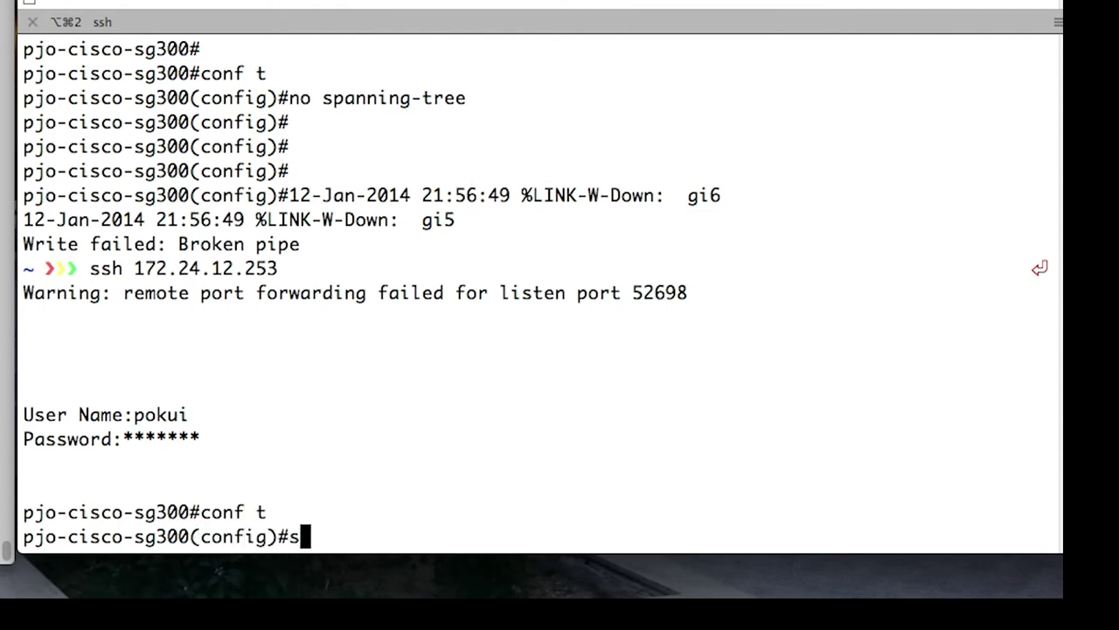
{"action": "type", "text": "p"}
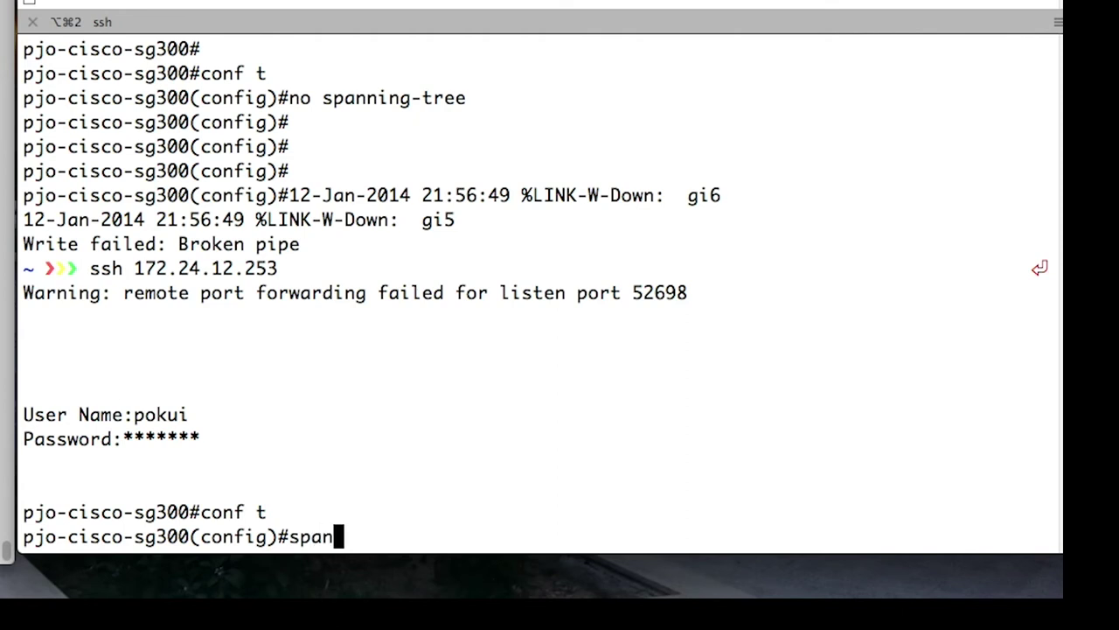
{"action": "type", "text": "an"}
{"action": "key", "text": "Return"}
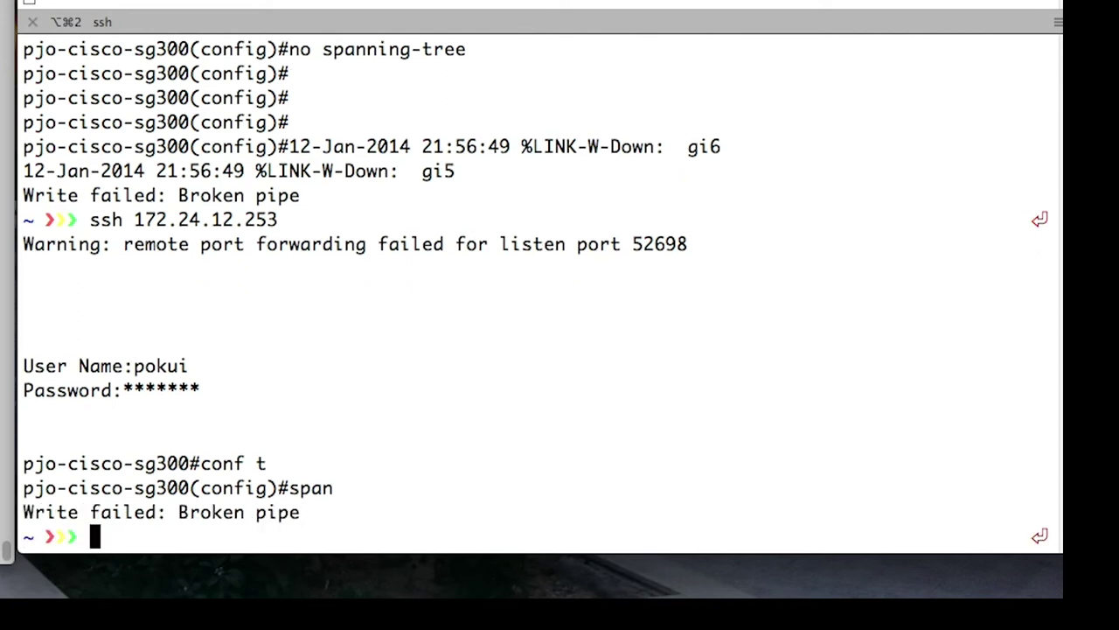
{"action": "key", "text": "Return"}
Rerun 'ssh 172.24.12.253', submit the user name, and begin entering the password.
{"action": "key", "text": "Up"}
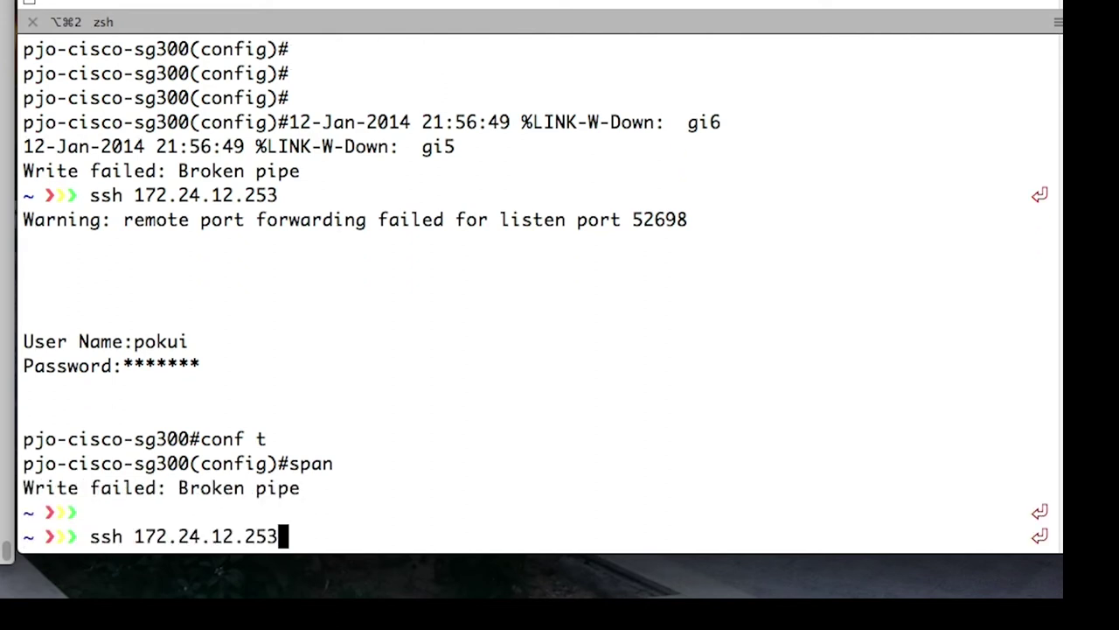
{"action": "key", "text": "Return"}
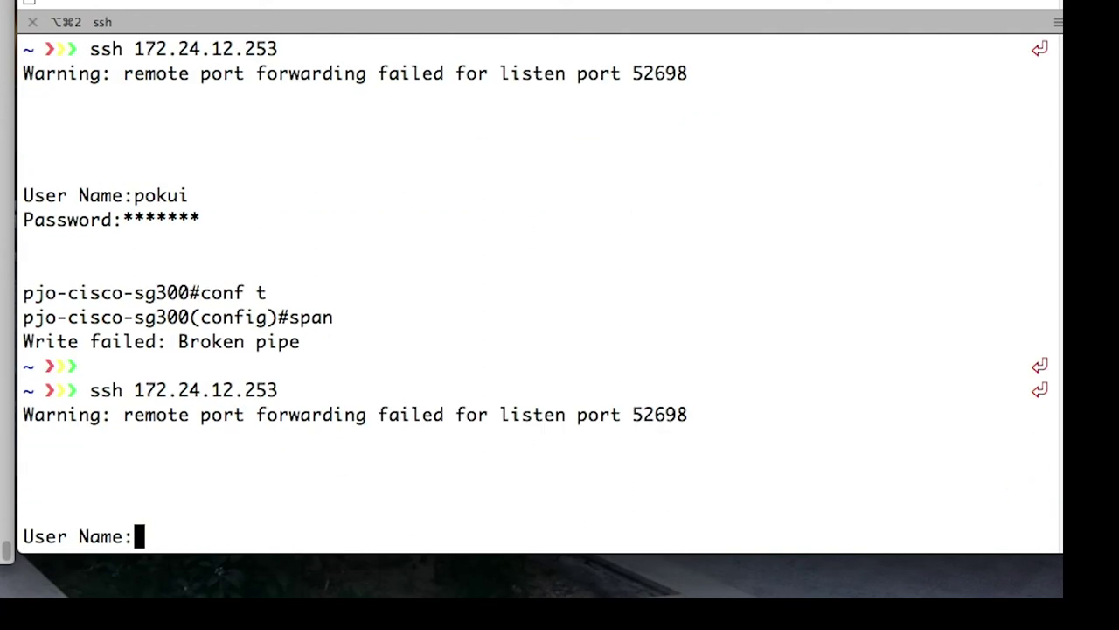
{"action": "type", "text": "pokui"}
{"action": "key", "text": "Return"}
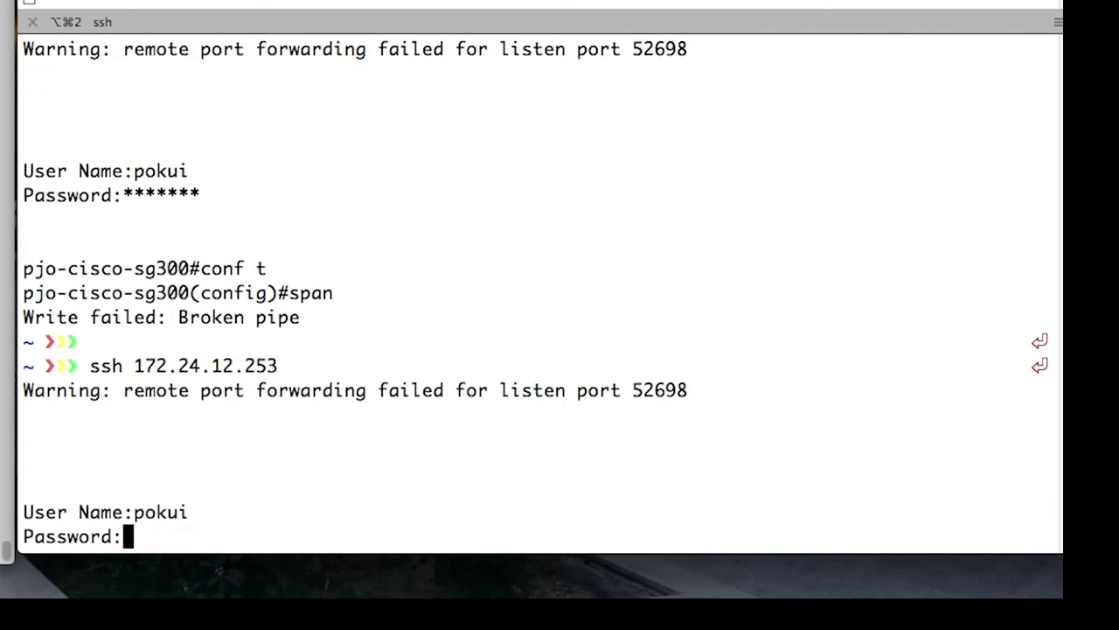
{"action": "type", "text": "**"}
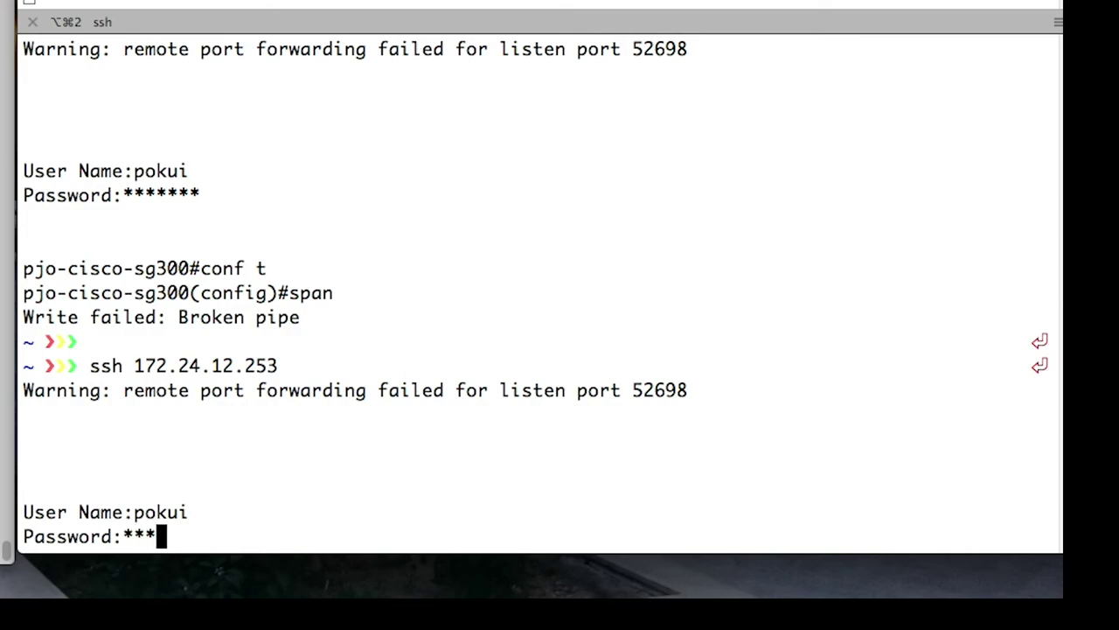